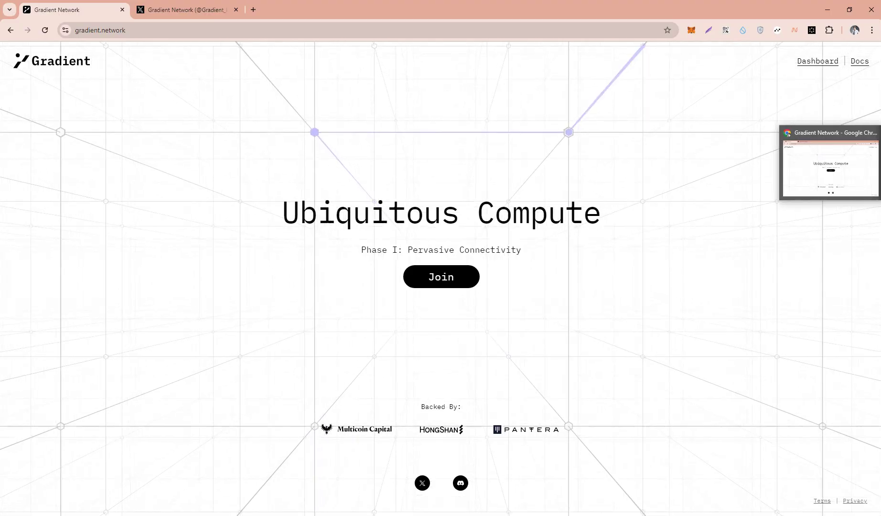
Step: Copy the app.gradient.network signup link from the C4M Telegram post and return to Chrome
key("alt+Tab")
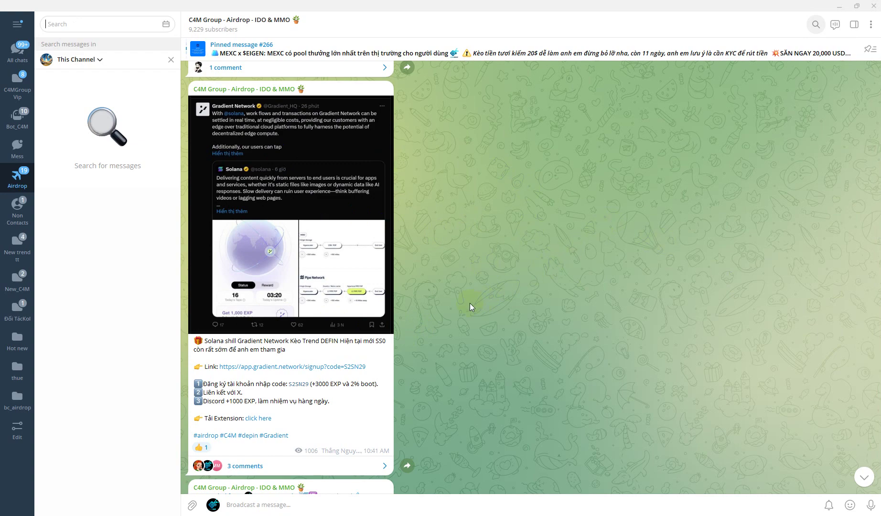
right_click(282, 366)
left_click(315, 438)
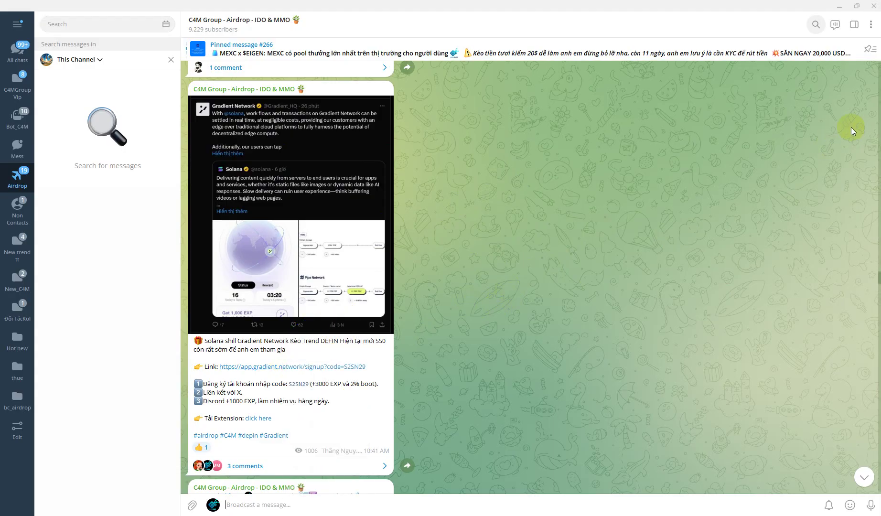
key("alt+Tab")
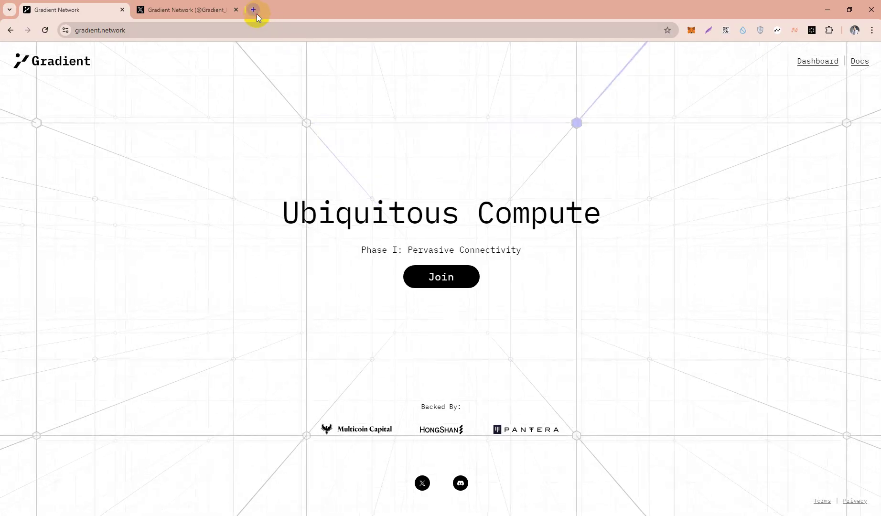
Step: Load the copied signup link in a new tab and enter and confirm the account's e-mail address
left_click(256, 14)
key("Return")
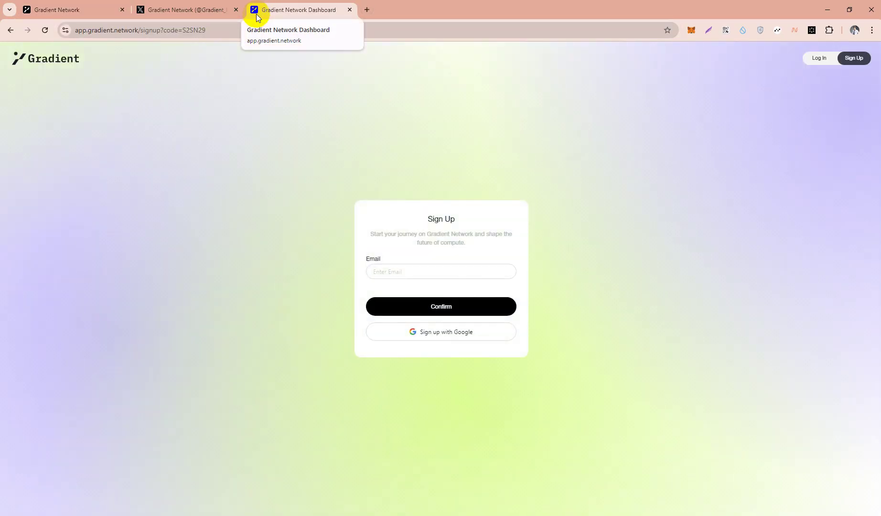
left_click(382, 271)
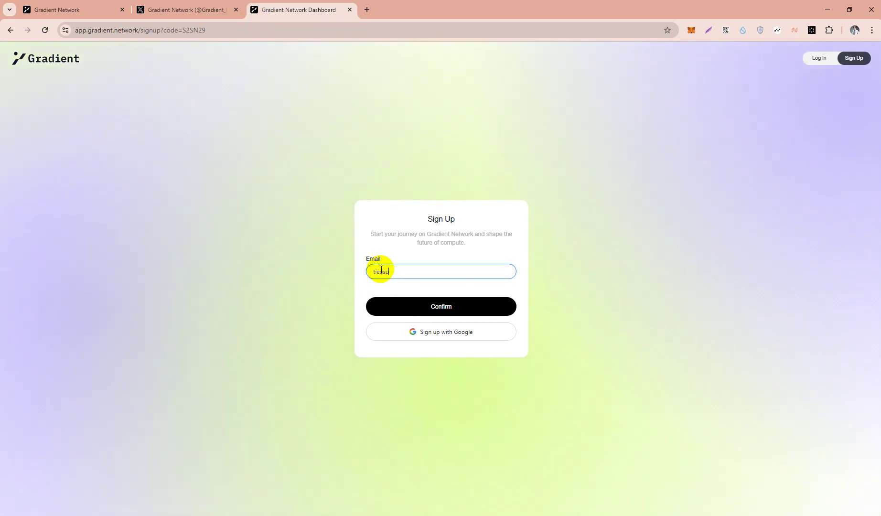
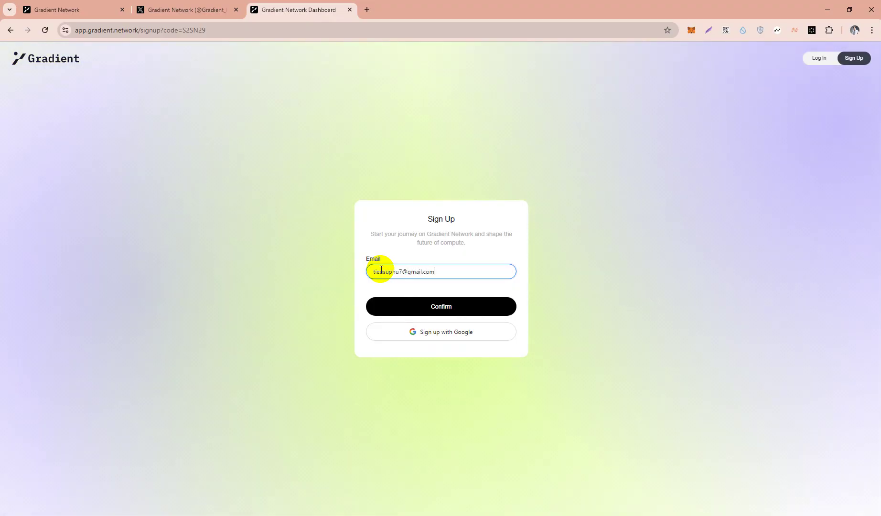
left_click(391, 304)
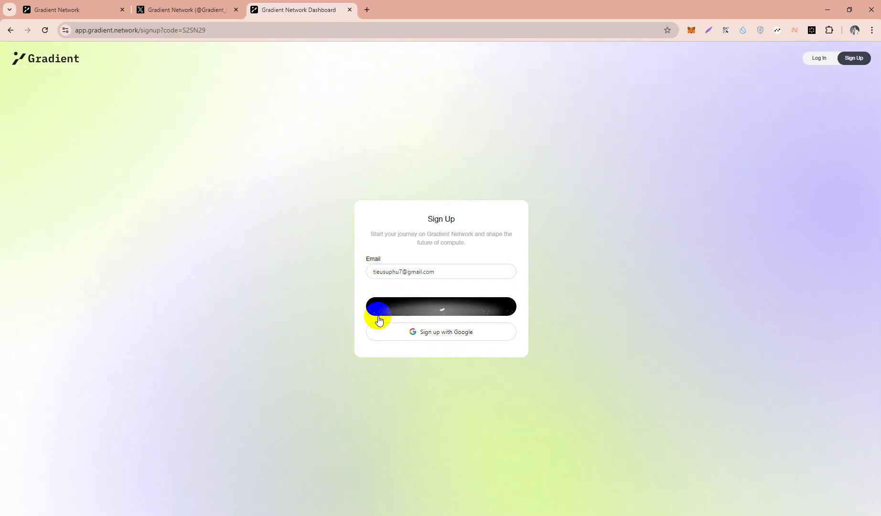
left_click(394, 313)
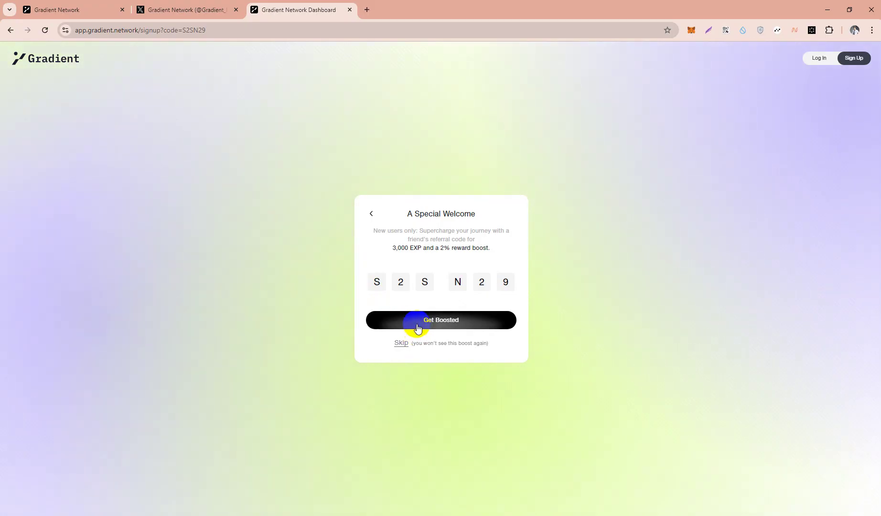
left_click(393, 246)
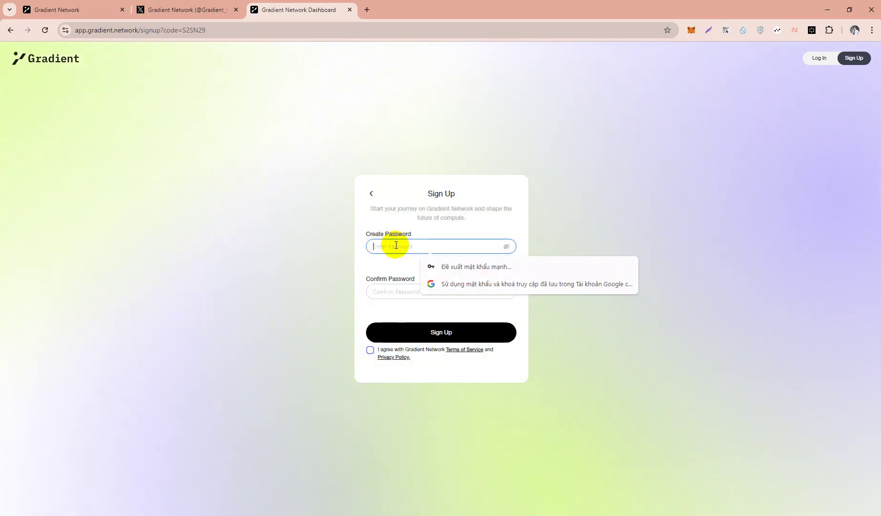
type("••••••••••••••")
left_click(384, 294)
type("••••••••••••••")
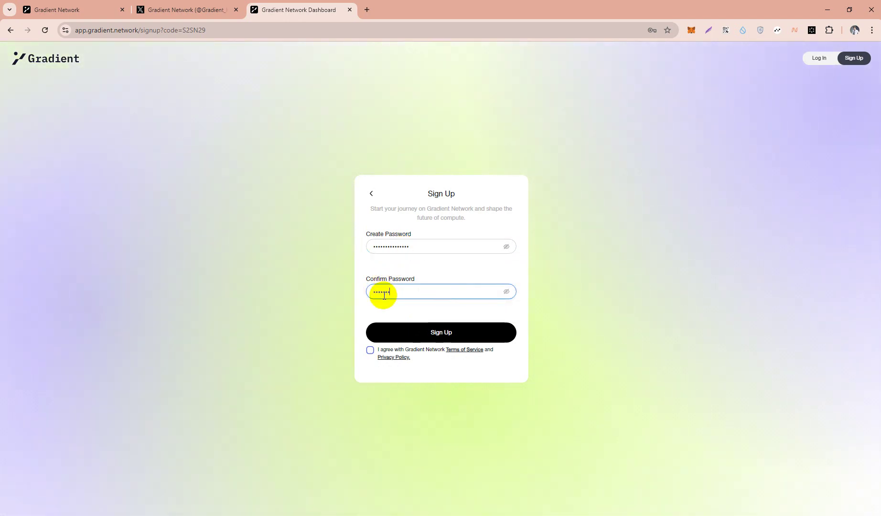
type("•••")
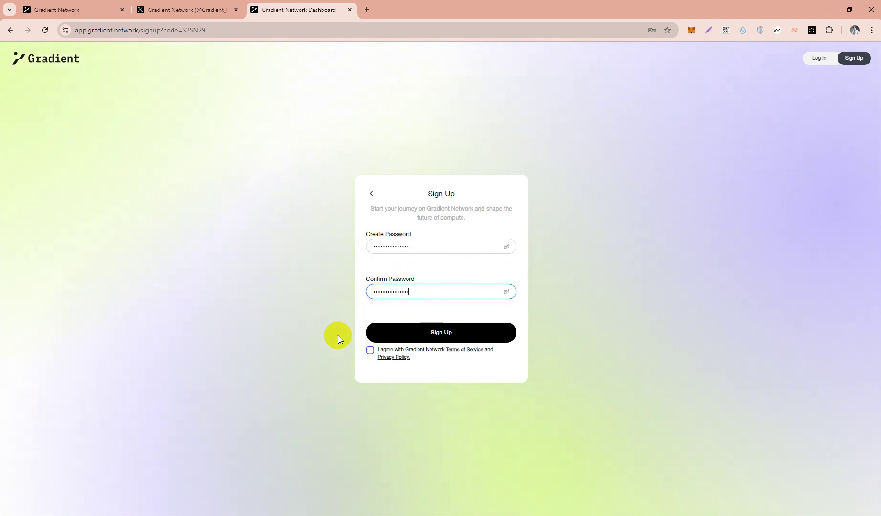
left_click(370, 352)
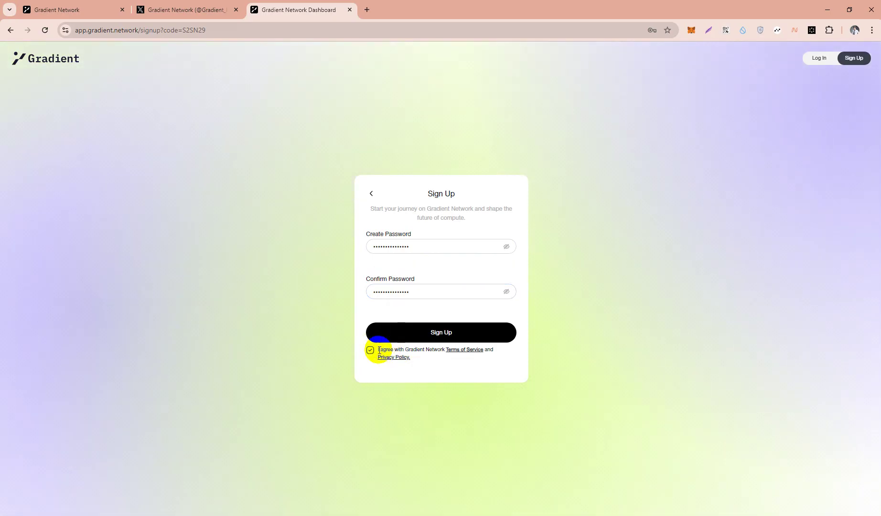
left_click(431, 333)
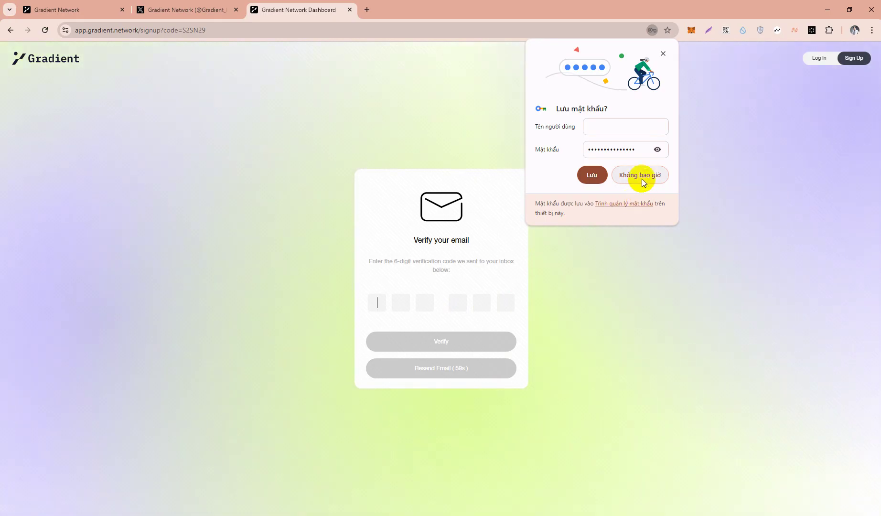
left_click(643, 174)
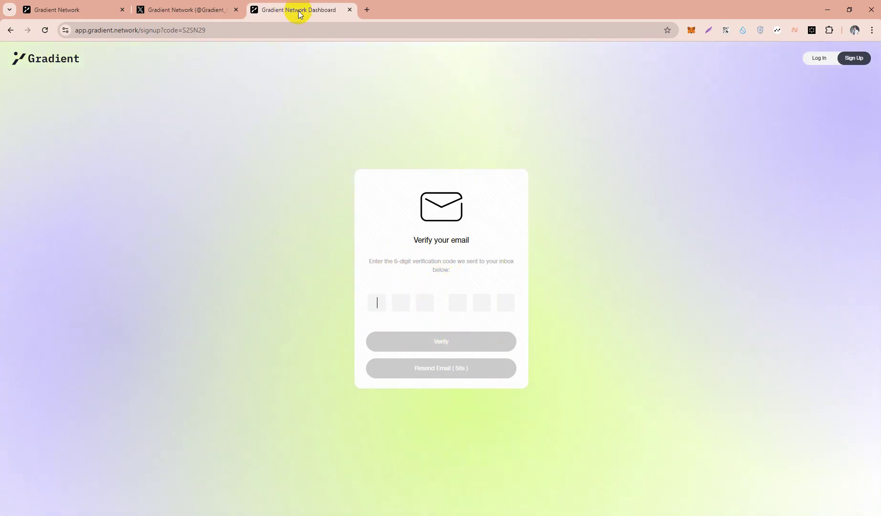
left_click(366, 9)
type("gm")
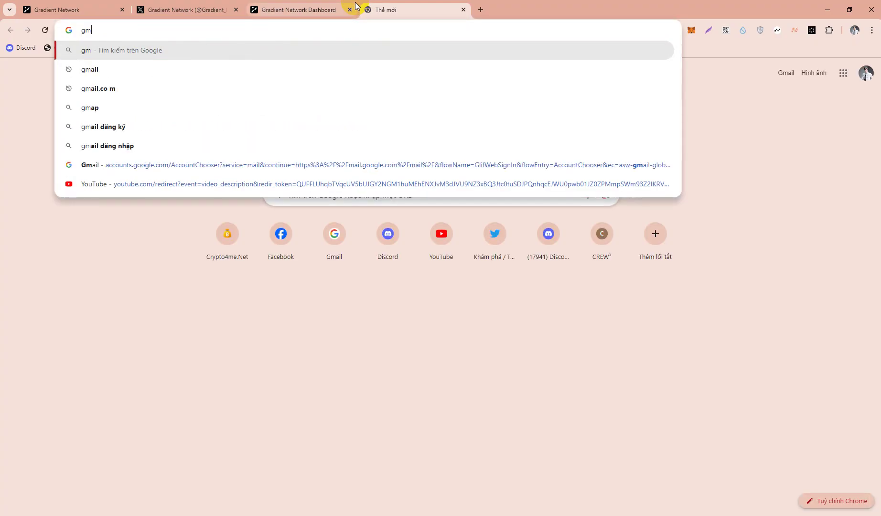
type("ail.com")
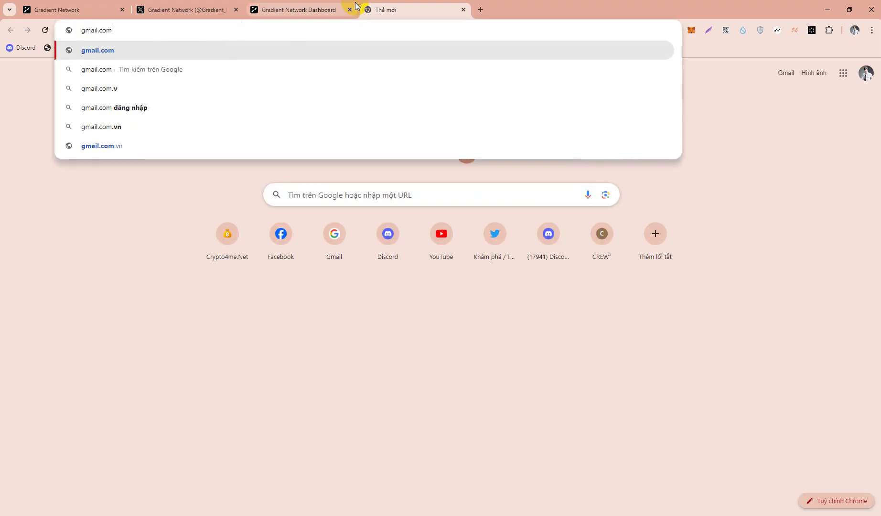
key("Return")
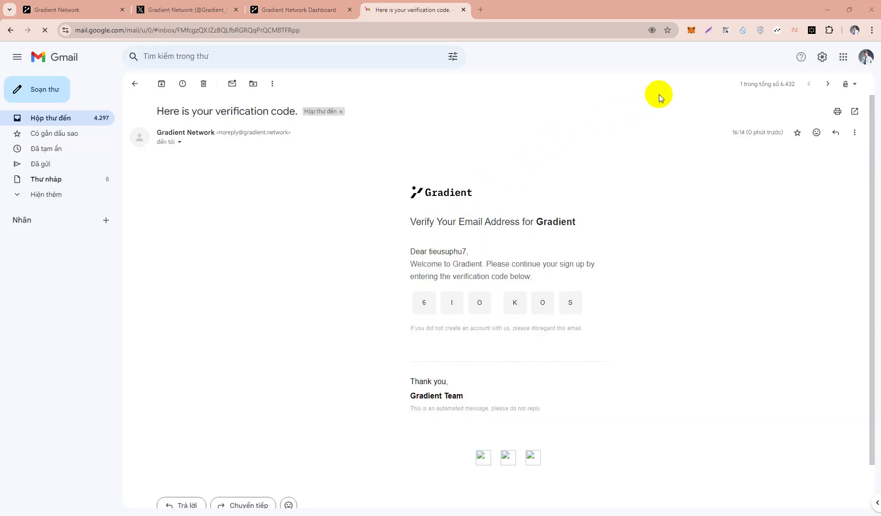
left_click_drag(418, 301, 578, 308)
key("ctrl+c")
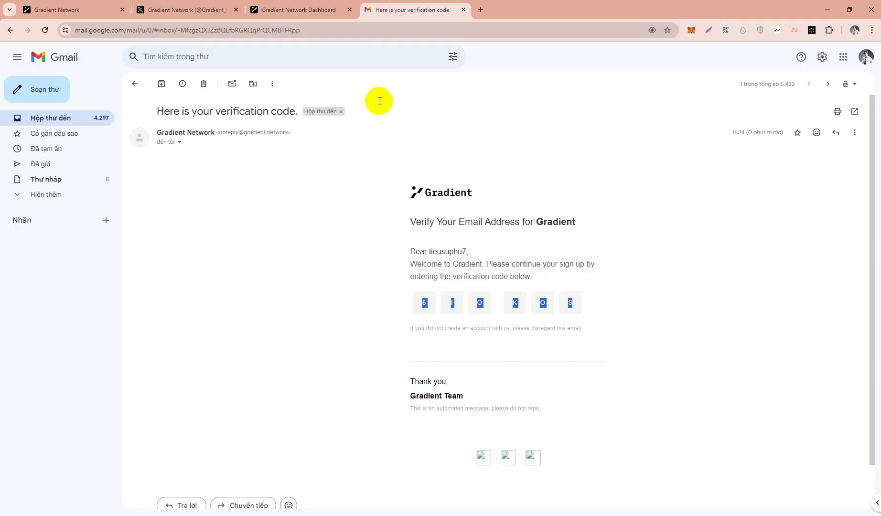
left_click(300, 9)
key("ctrl+v")
left_click(452, 341)
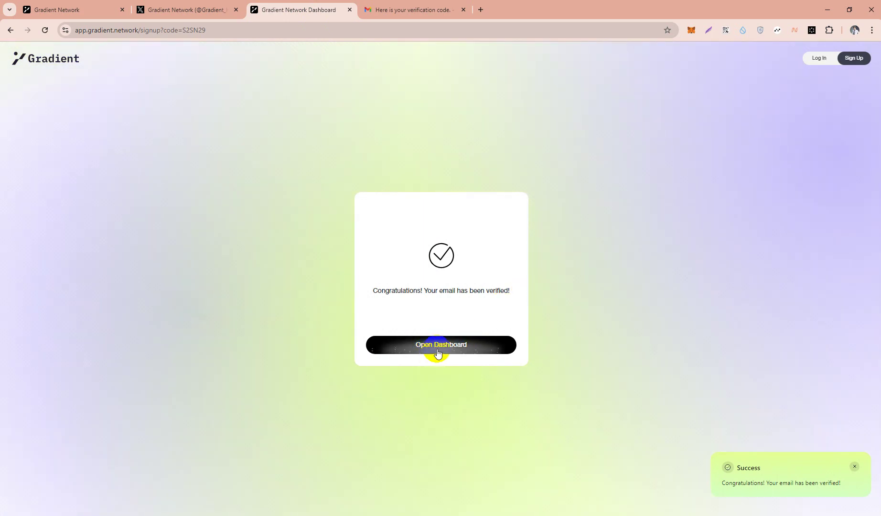
Step: Open the dashboard and authorize the Gradient Network app on the X account
left_click(444, 349)
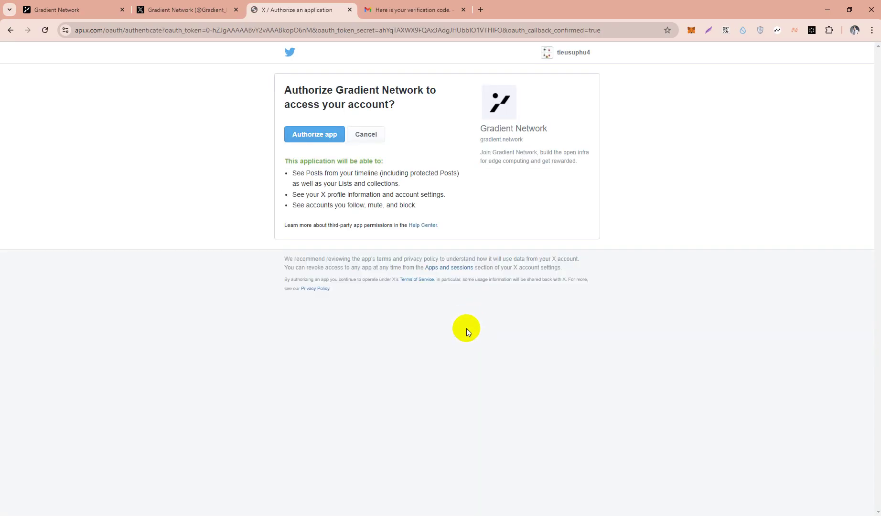
left_click(297, 136)
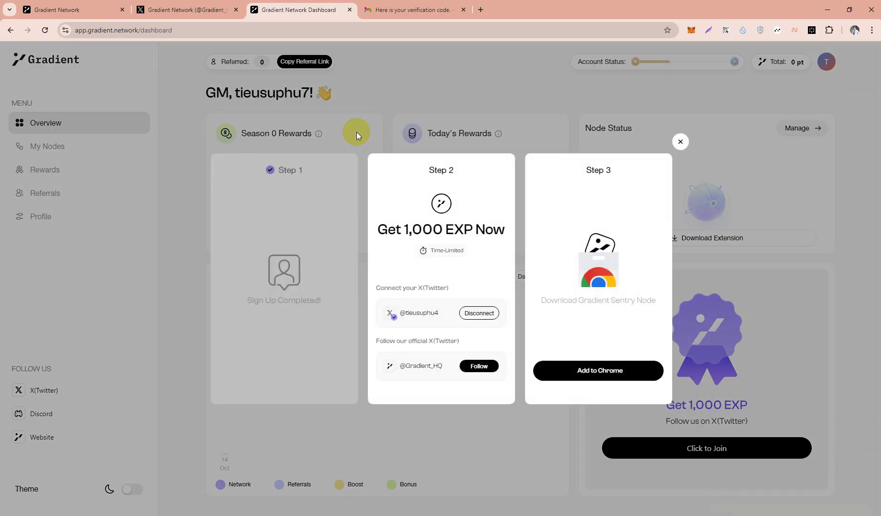
Step: Follow Gradient's official X account, then open the Sentry Node extension's store page from Step 3
left_click(494, 375)
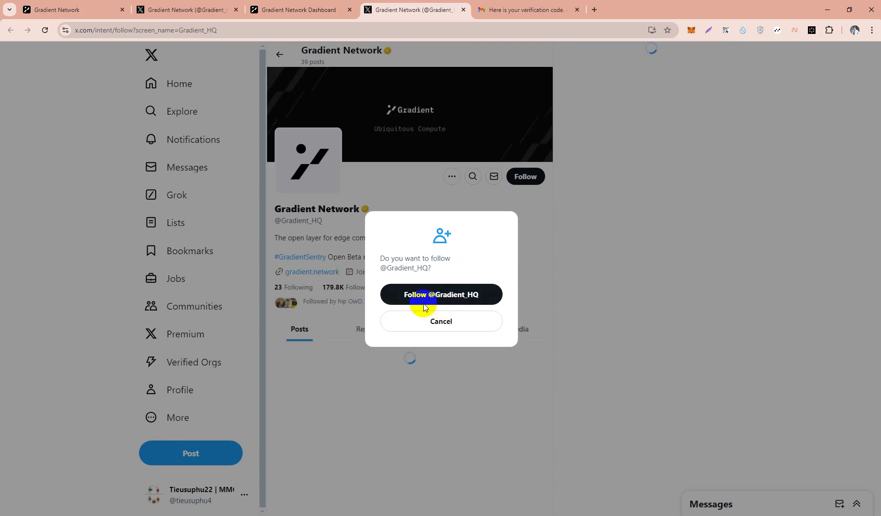
left_click(453, 306)
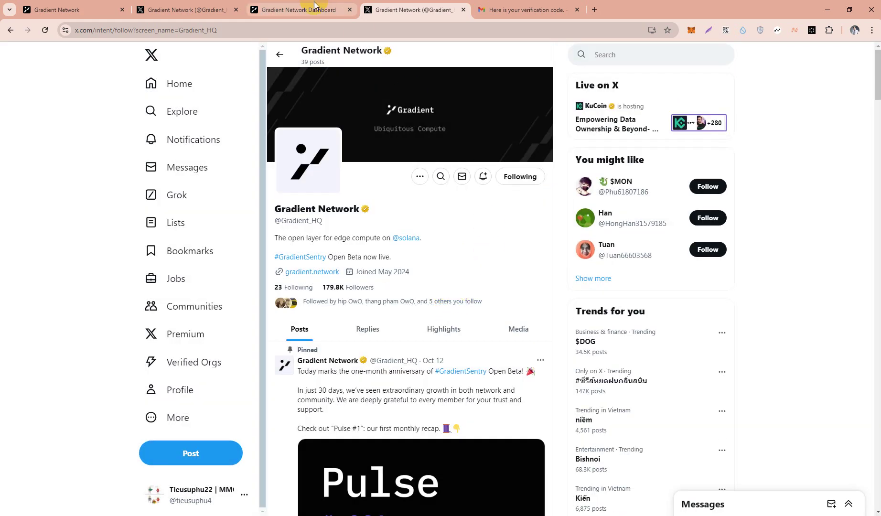
left_click(315, 5)
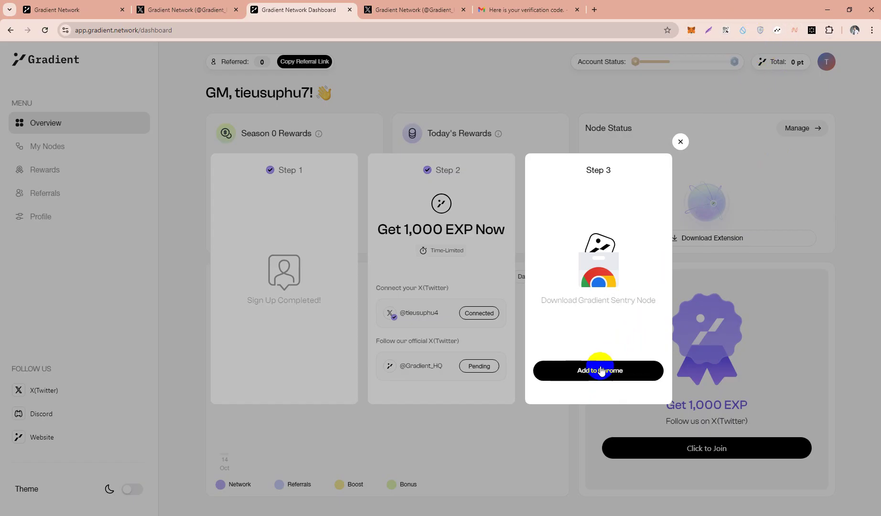
left_click(601, 371)
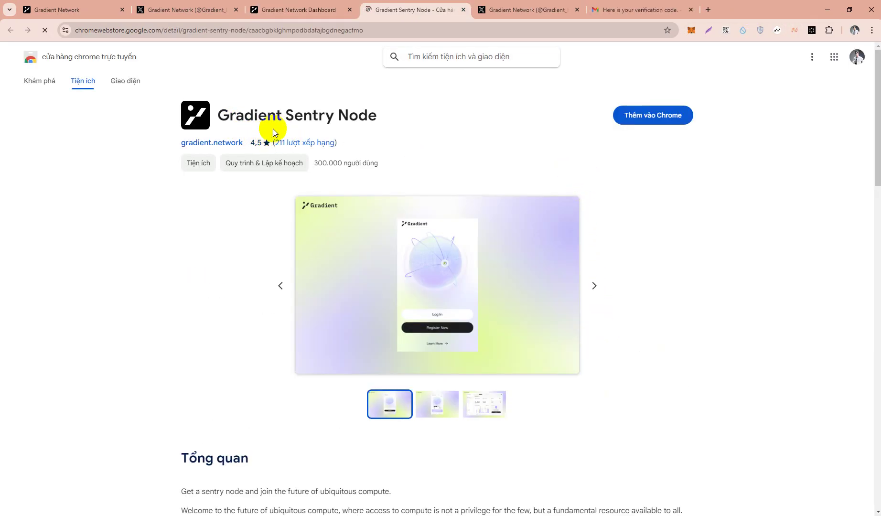
Step: Add the Gradient Sentry Node extension to Chrome via 'Thêm vào Chrome' and confirm with 'Thêm tiện ích'
left_click_drag(249, 116, 265, 117)
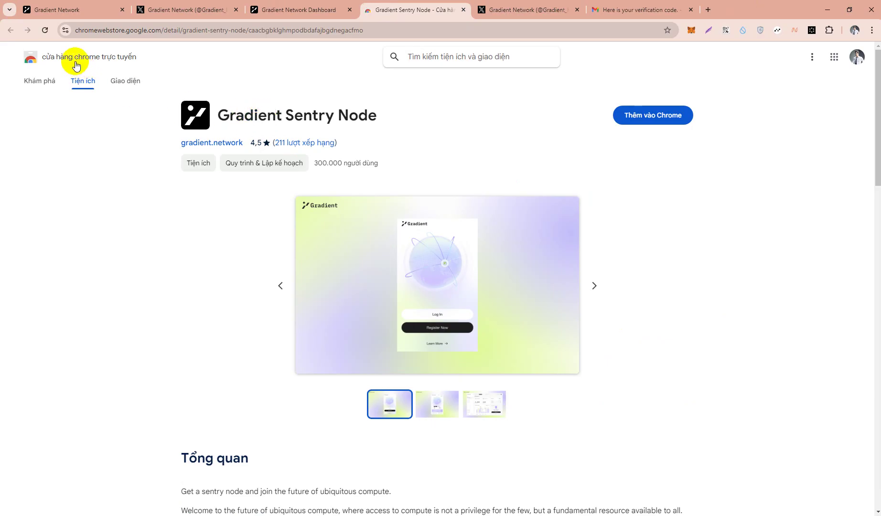
left_click(522, 124)
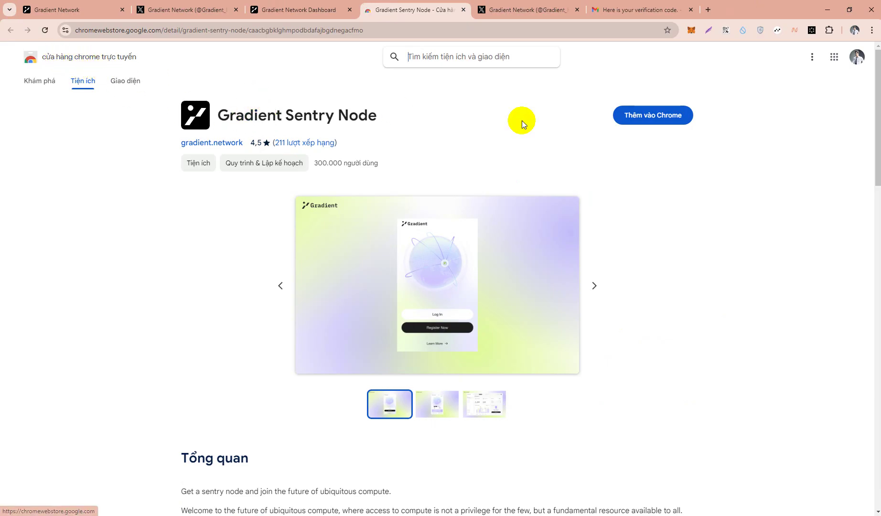
left_click(638, 117)
left_click(440, 85)
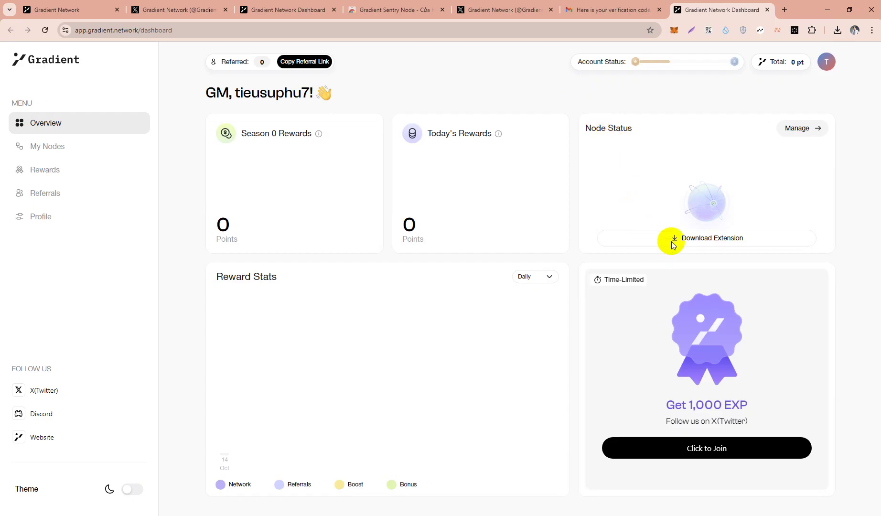
Step: Check the Gradient Sentry Node extension popup showing 0 taps and 00:00 uptime, then close it
left_click(814, 33)
scroll(758, 171, "down", 3)
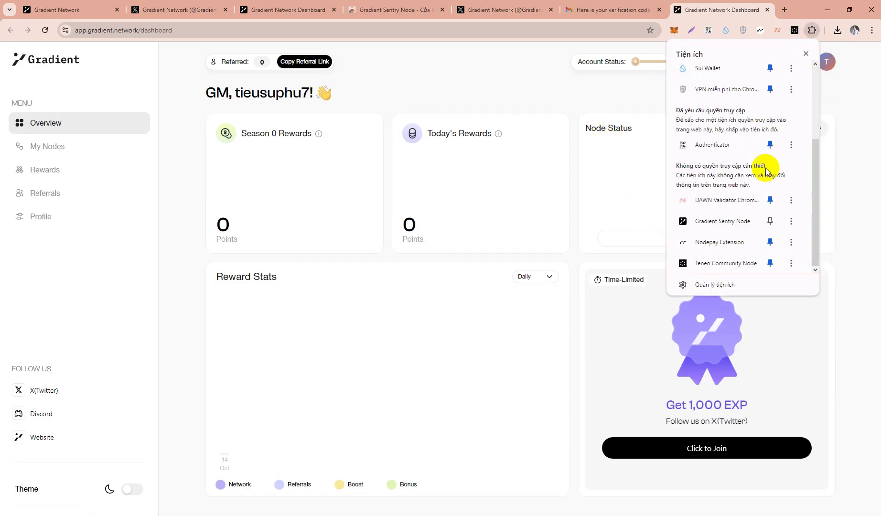
left_click(709, 223)
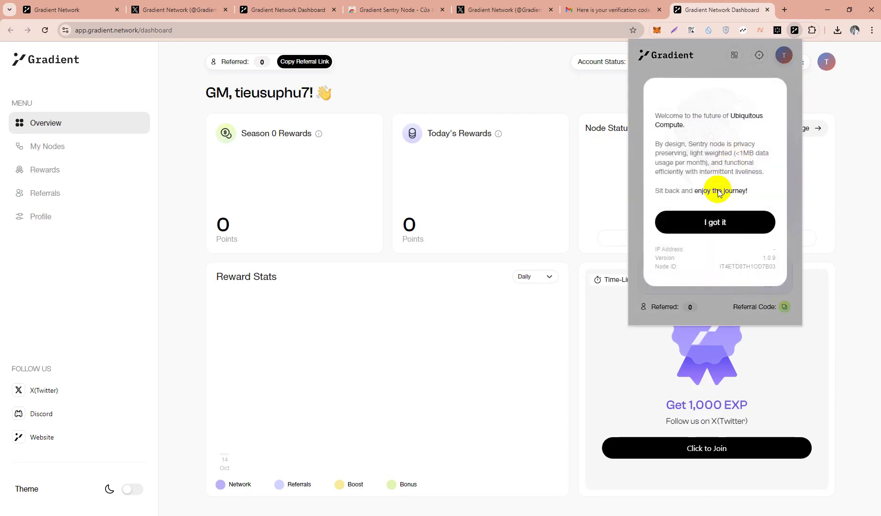
left_click(707, 219)
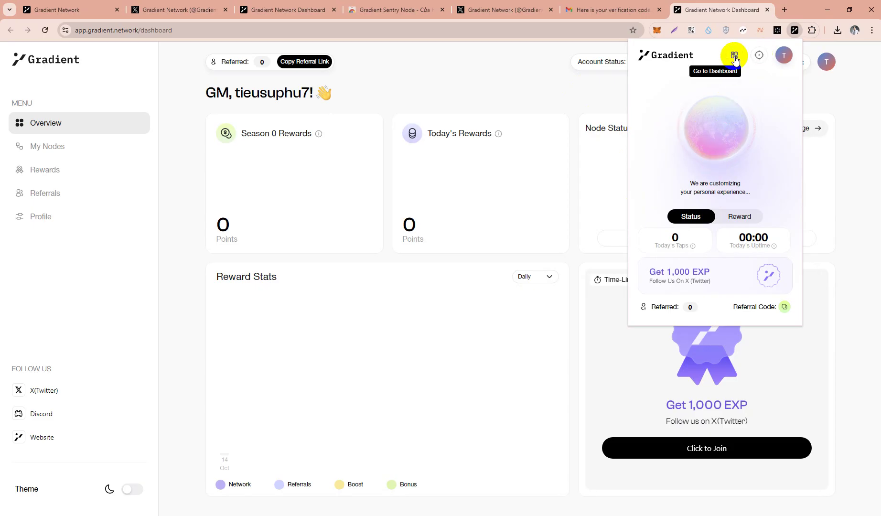
left_click(569, 162)
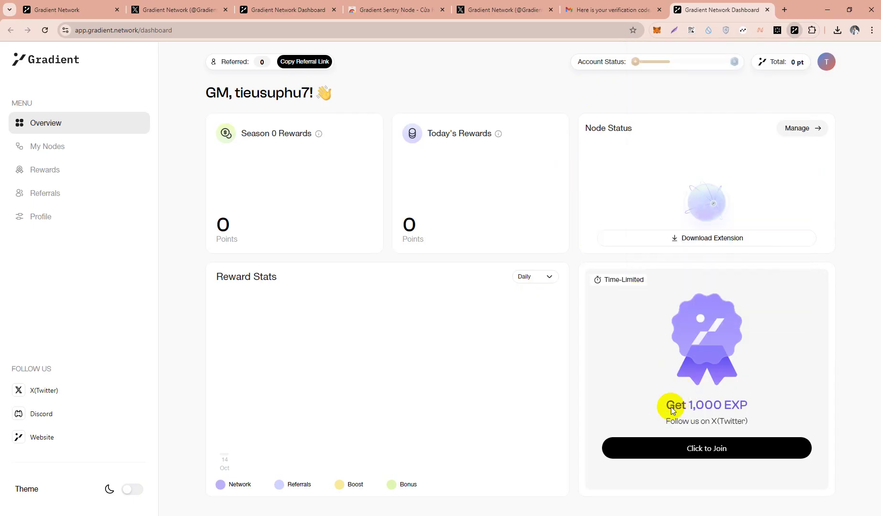
Step: Open and close the Get 1,000 EXP steps window, then go to My Nodes
left_click(711, 449)
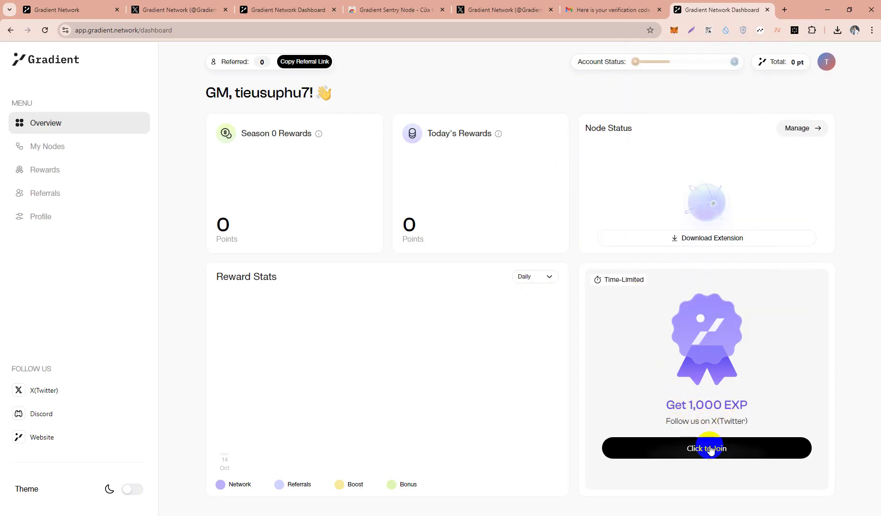
left_click(706, 451)
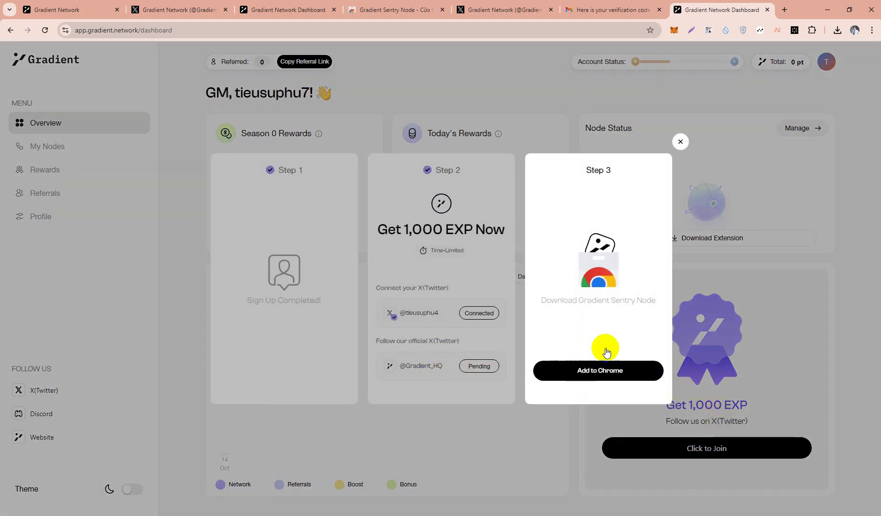
left_click(681, 143)
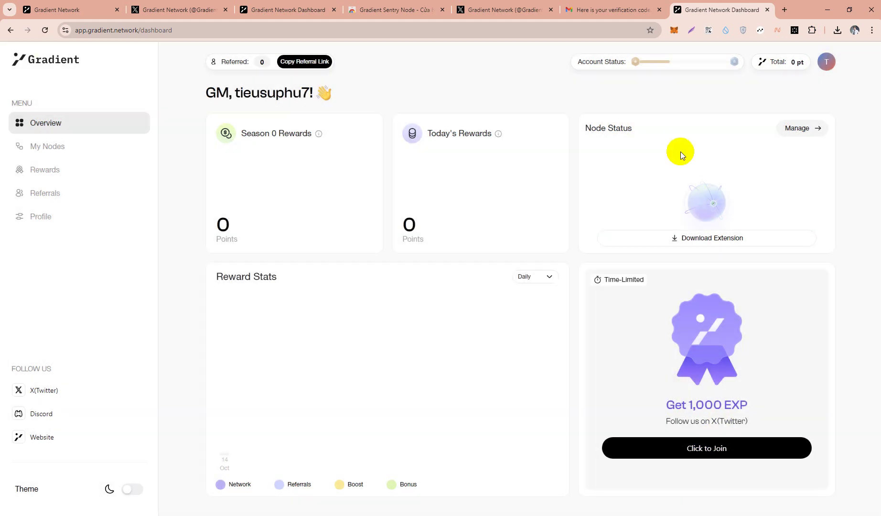
left_click(40, 147)
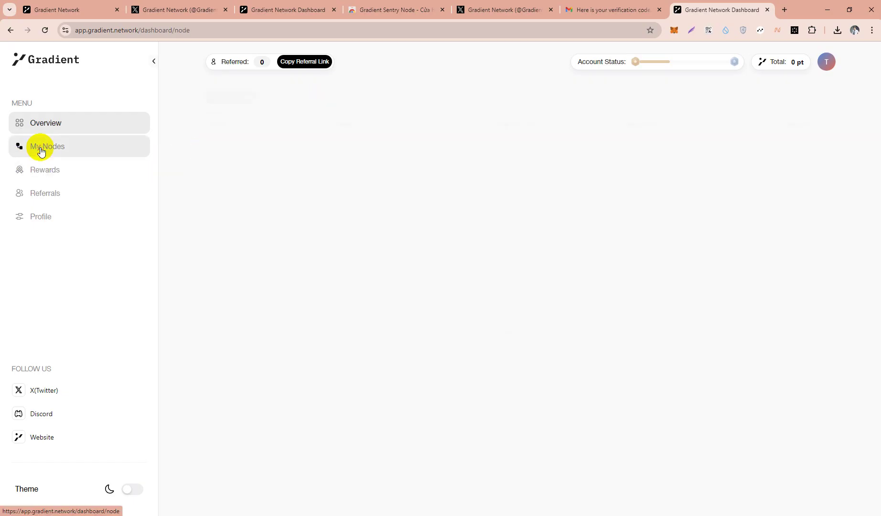
left_click(48, 172)
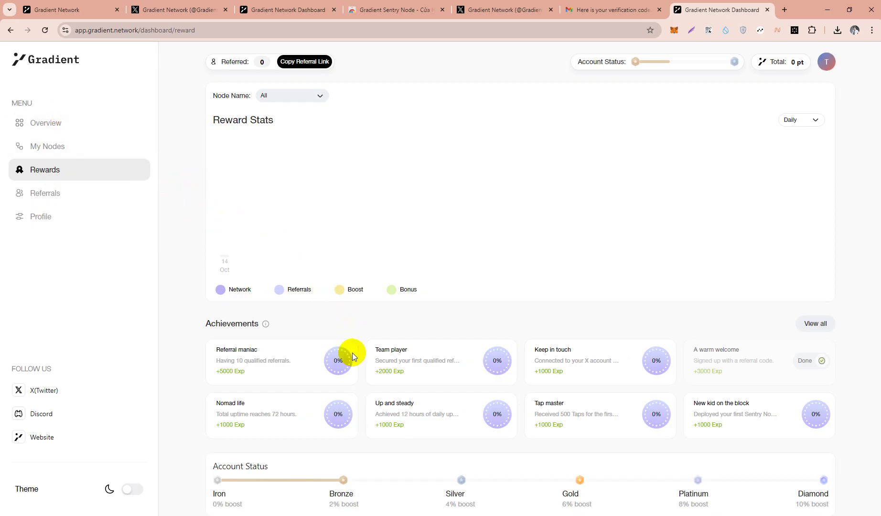
scroll(349, 359, "down", 1)
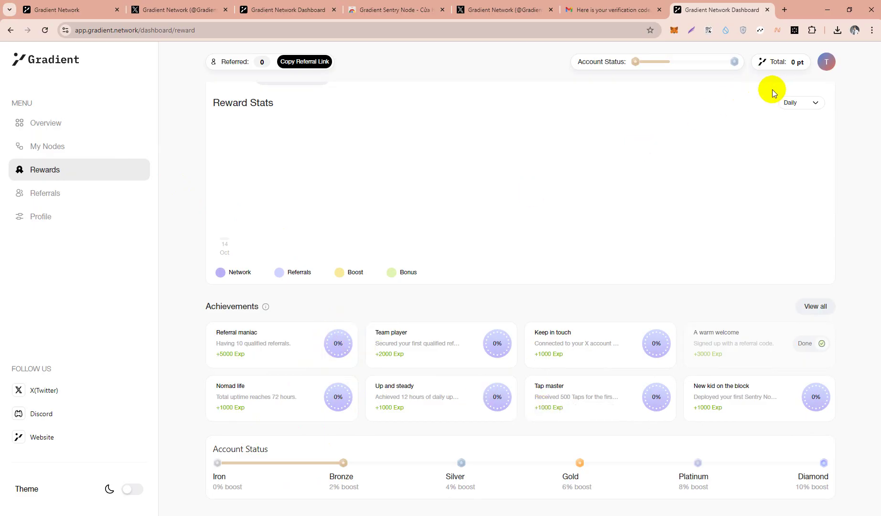
left_click(46, 199)
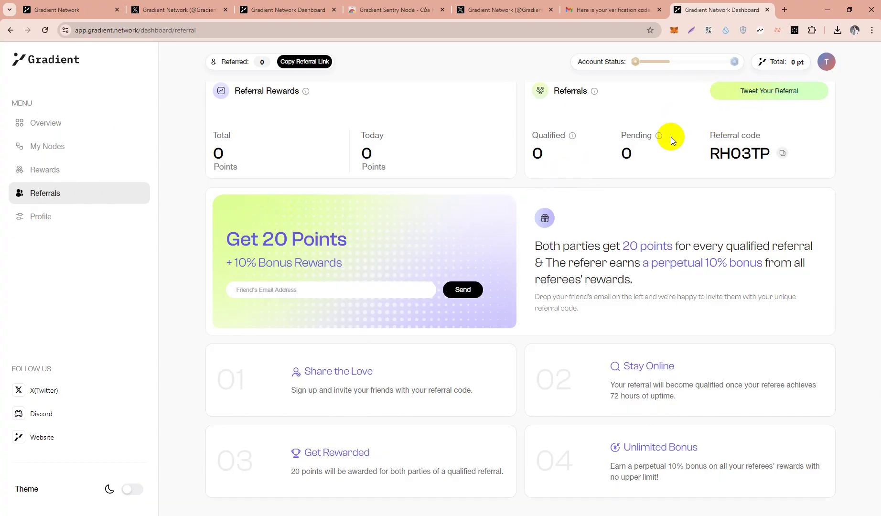
scroll(525, 248, "up", 1)
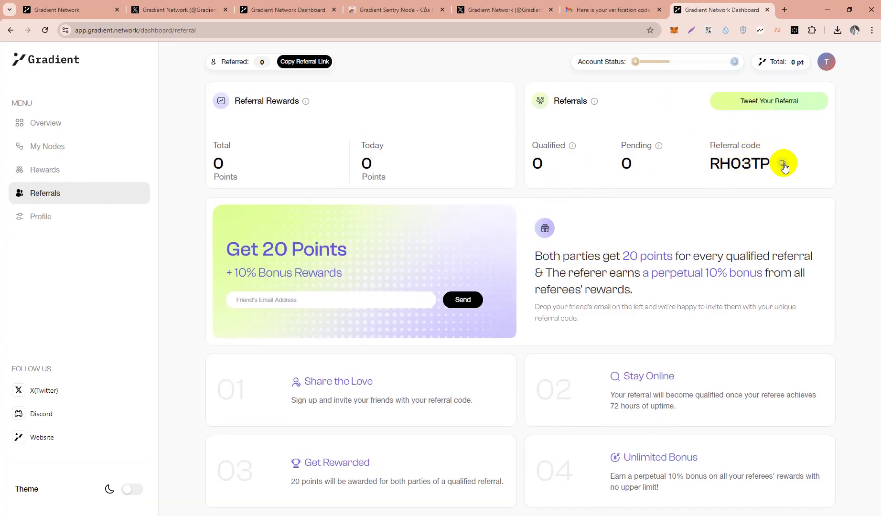
left_click(782, 163)
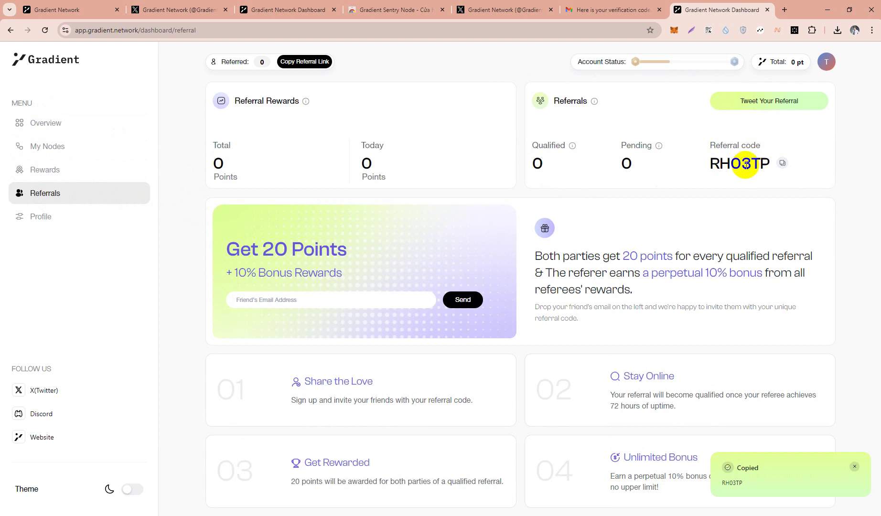
scroll(635, 260, "down", 1)
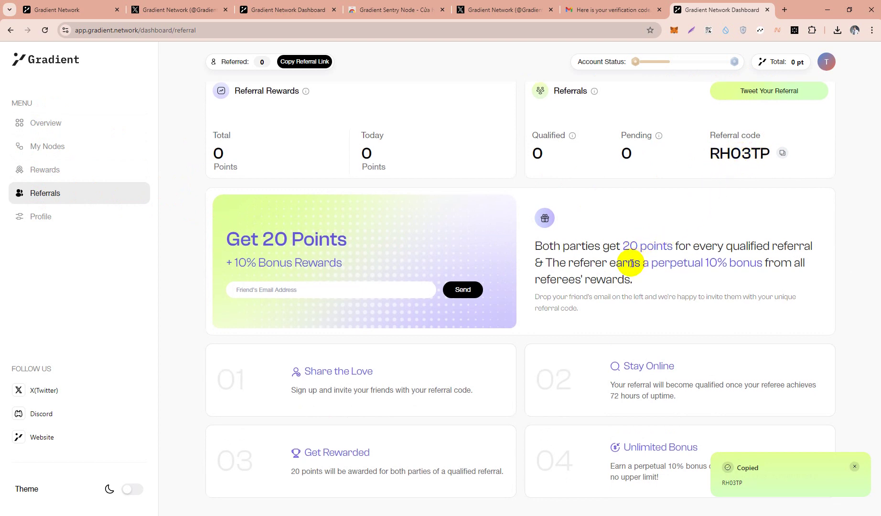
scroll(641, 229, "up", 1)
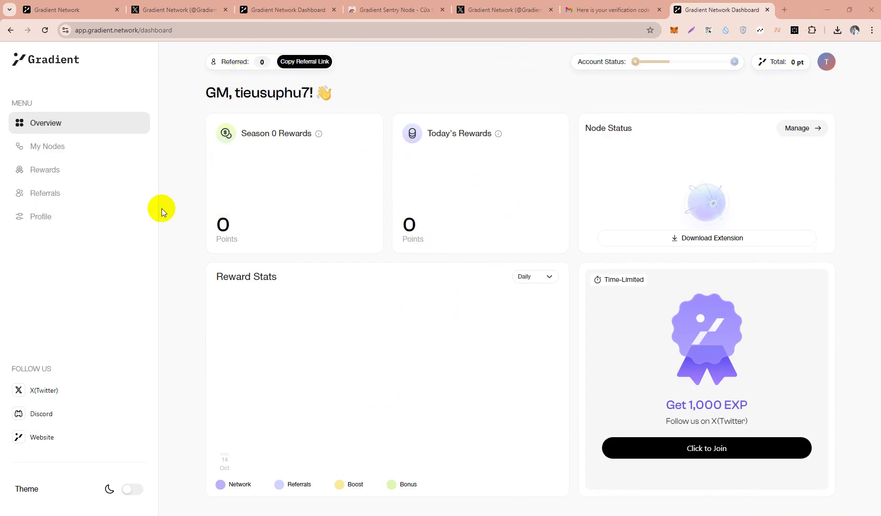
Step: Connect a Discord account from the Profile page and approve Gradient Network's access
left_click(40, 217)
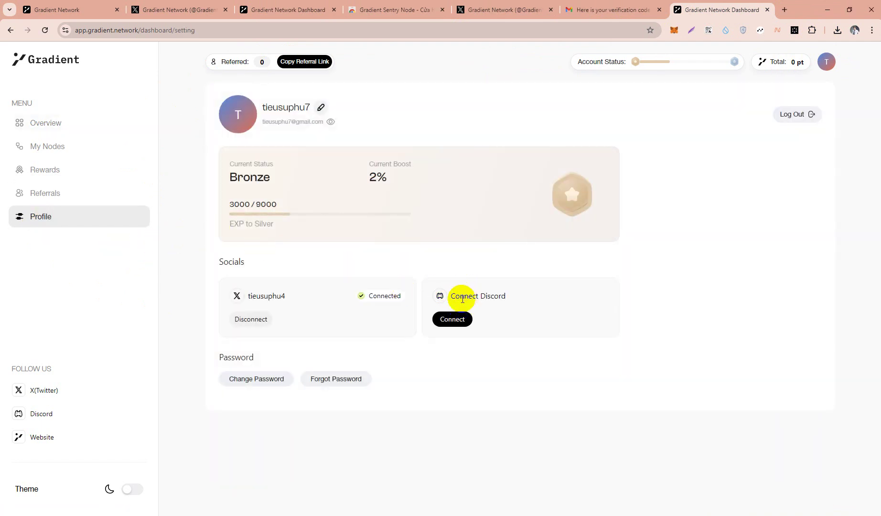
left_click(450, 320)
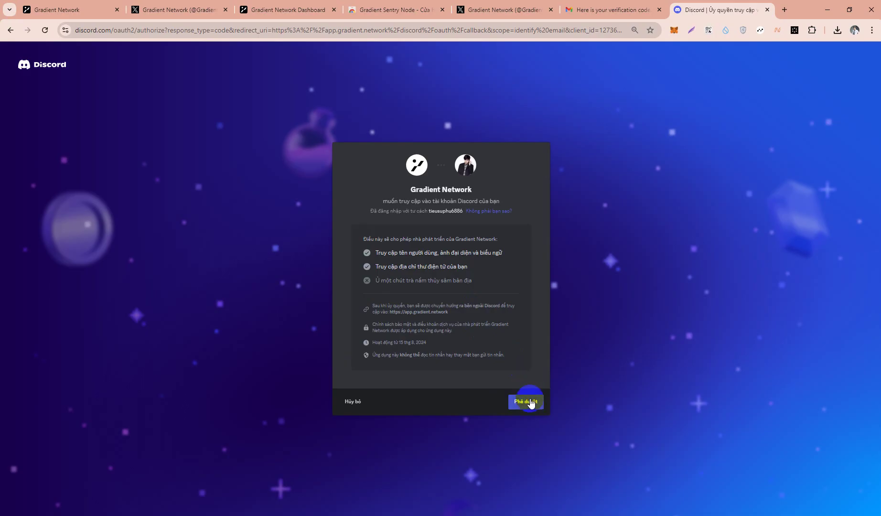
left_click(530, 404)
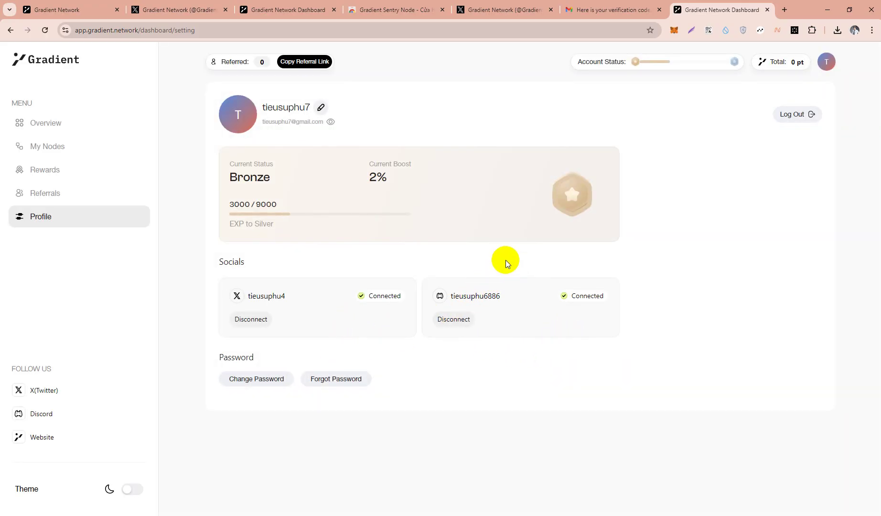
Step: Go through Referrals to the Rewards page and review its achievements and Bronze status
left_click(32, 192)
left_click(47, 172)
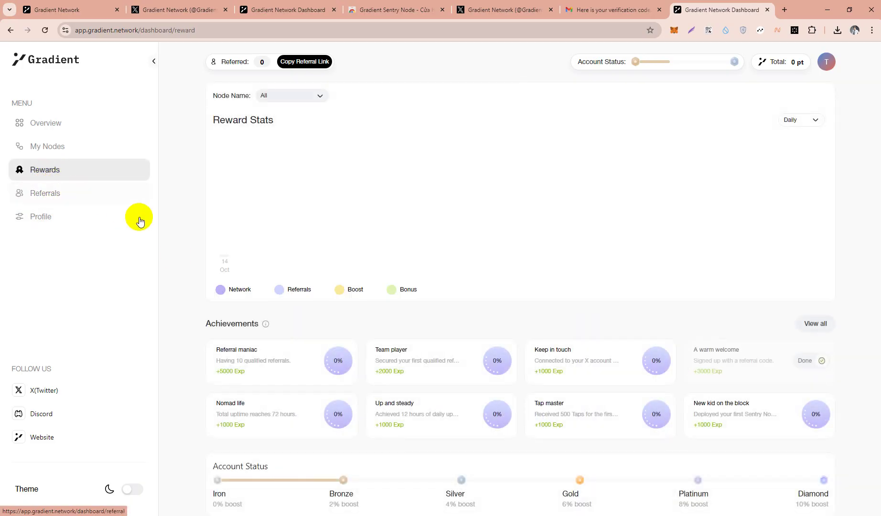
scroll(382, 332, "down", 1)
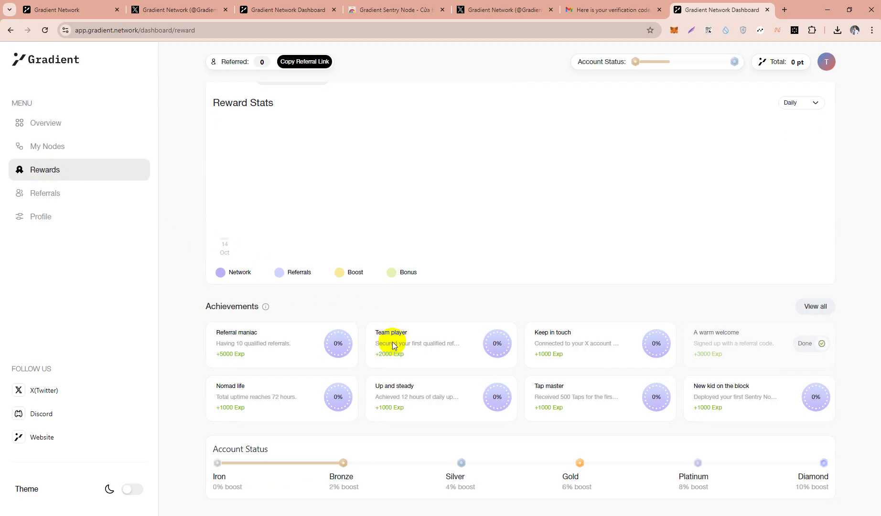
mouse_move(345, 472)
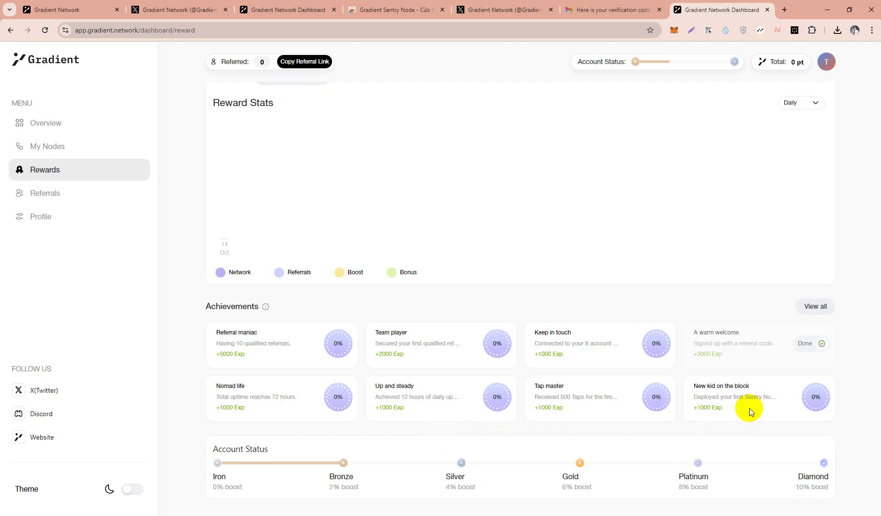
scroll(579, 428, "up", 1)
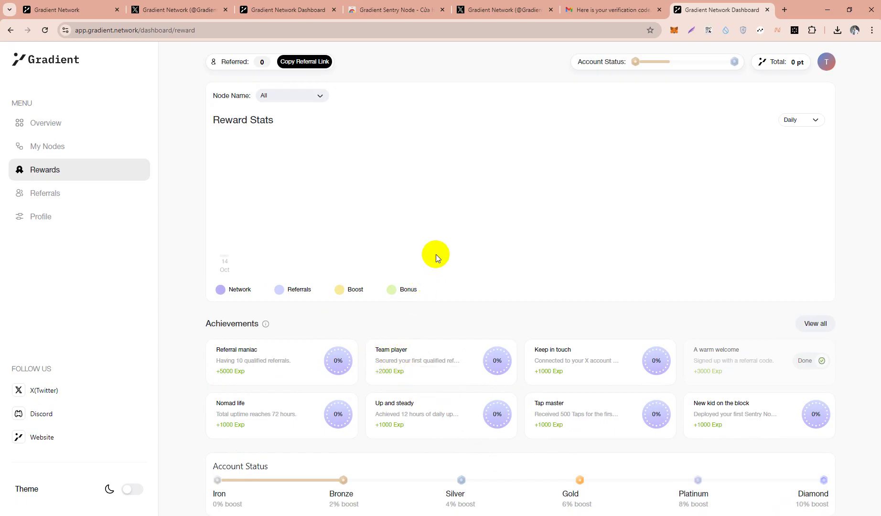
Step: Translate the Rewards page into Vietnamese (Dịch sang Tiếng Việt) and close the translate bubble
right_click(434, 225)
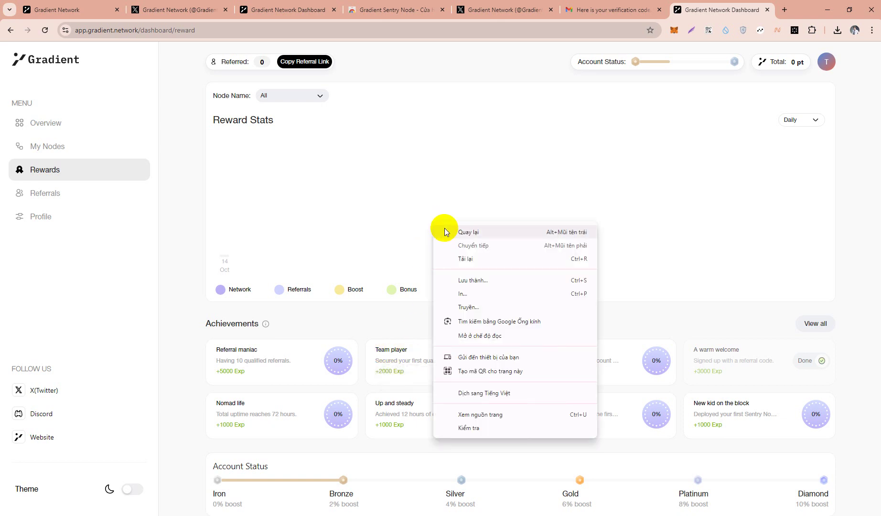
left_click(459, 392)
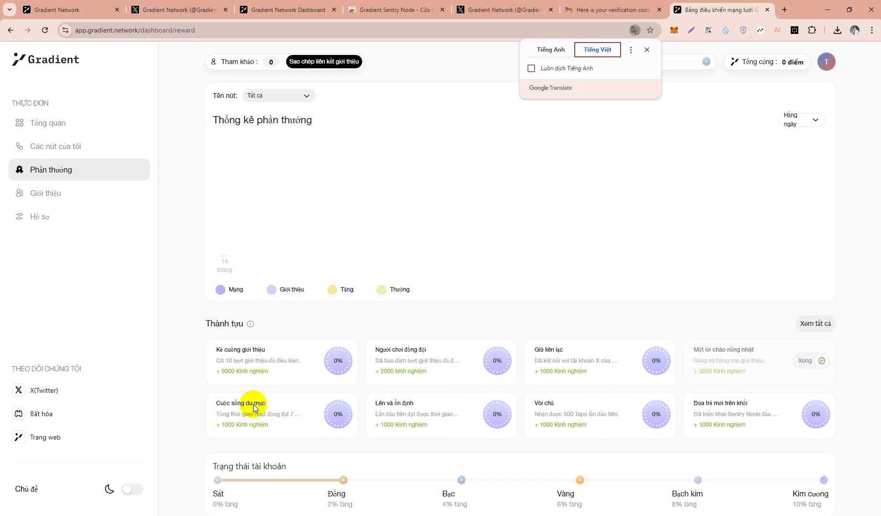
scroll(382, 335, "down", 1)
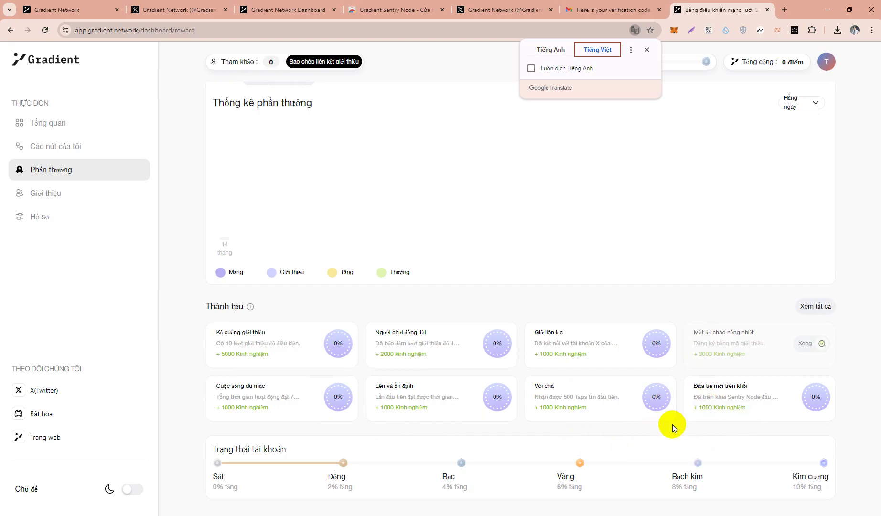
mouse_move(766, 472)
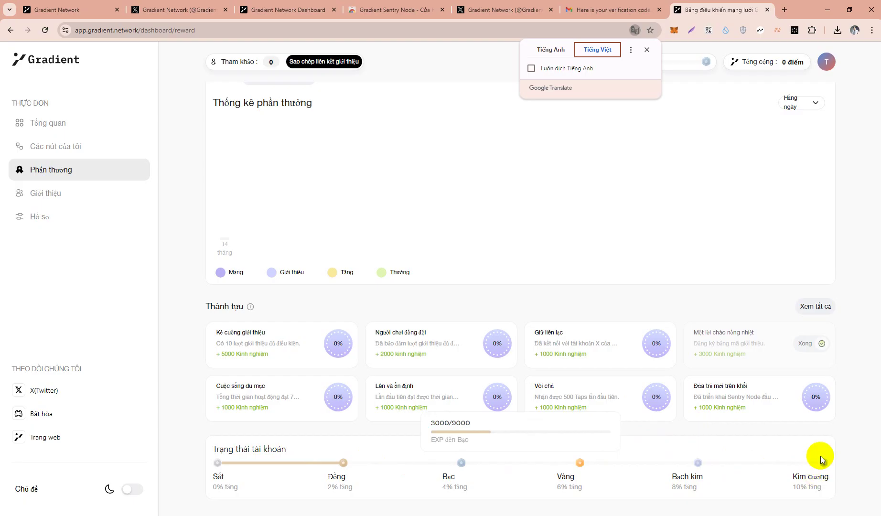
scroll(614, 203, "up", 1)
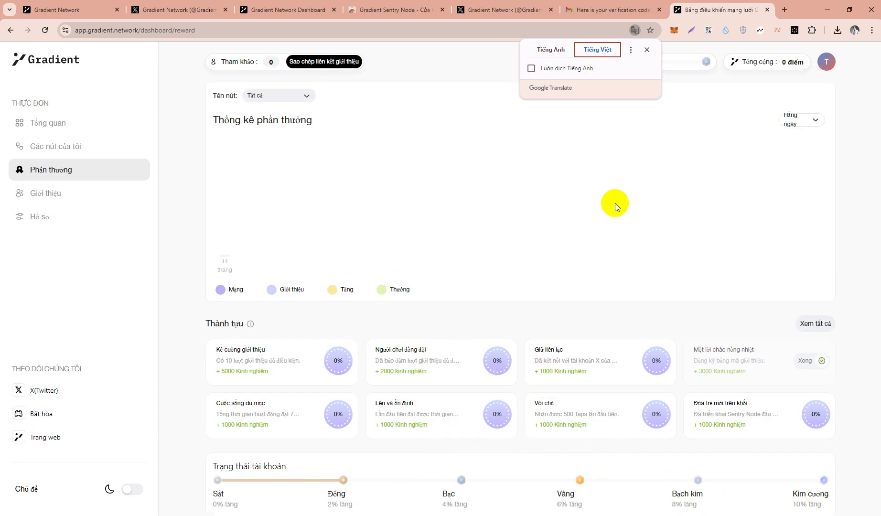
left_click(646, 48)
scroll(527, 329, "down", 1)
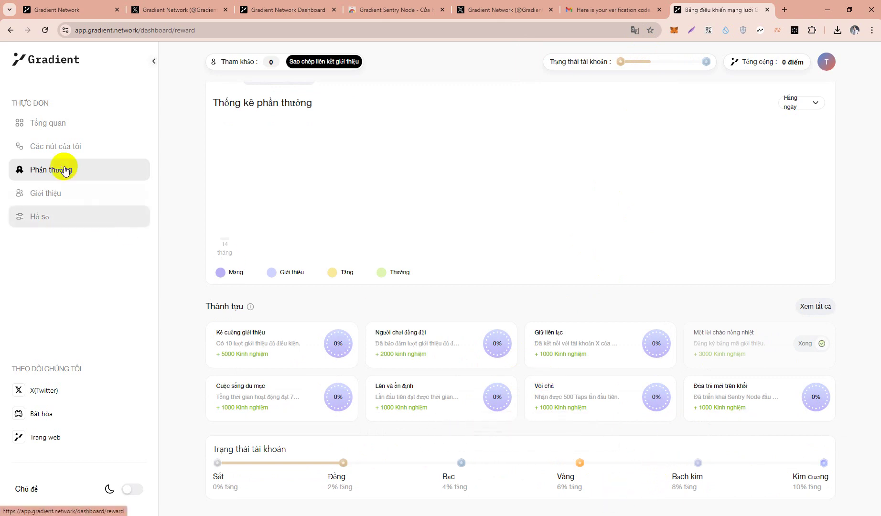
Step: Check the empty Các nút của tôi nodes list, then return to the Tổng quan dashboard
left_click(62, 146)
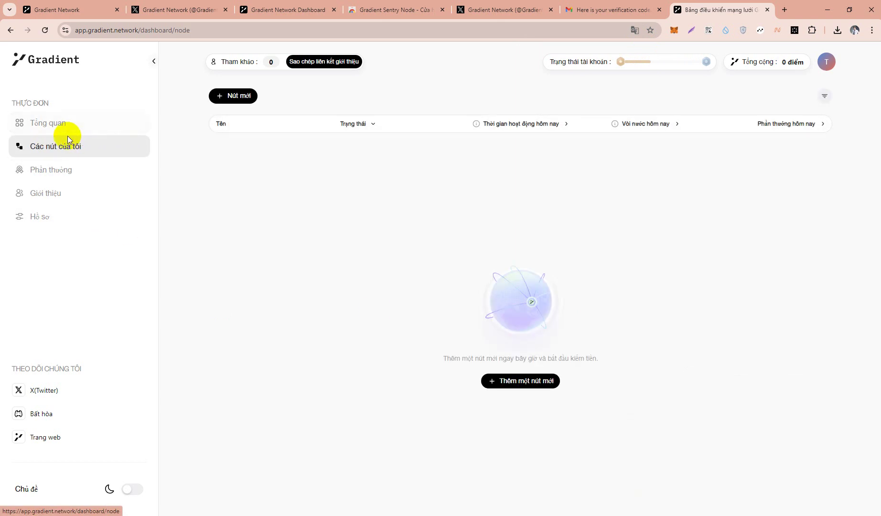
left_click(44, 123)
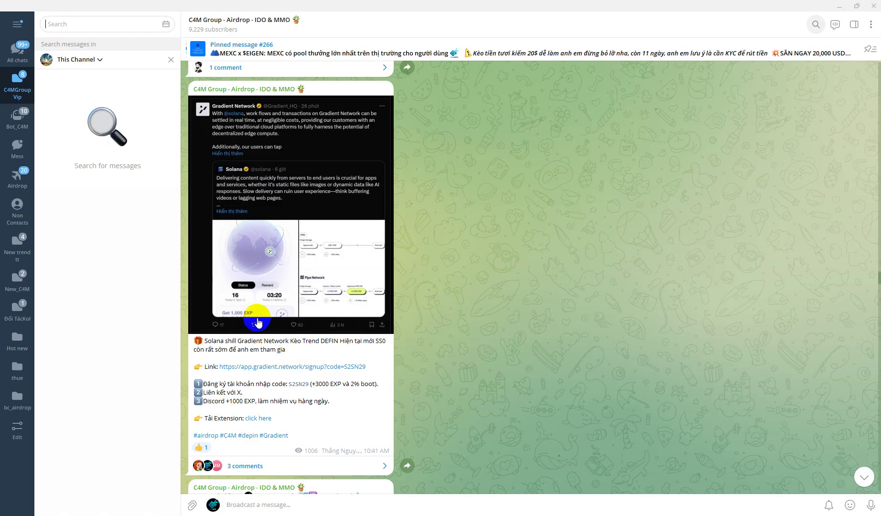
Step: Jump to the newest posts in the Telegram airdrop channel, then return to Chrome
left_click(230, 349)
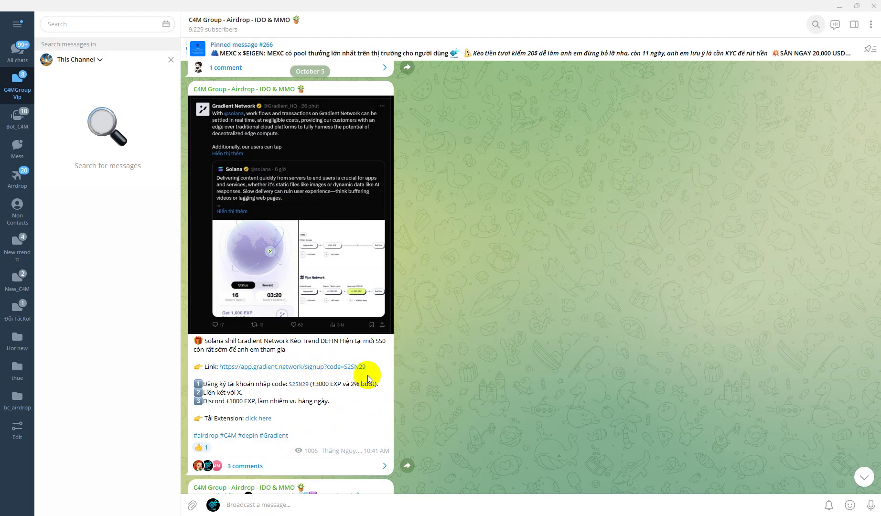
left_click(864, 477)
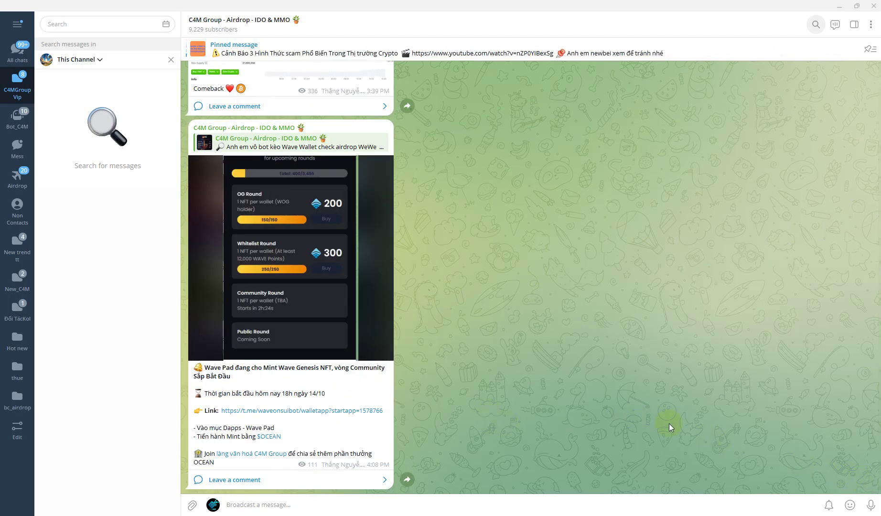
key("alt+Tab")
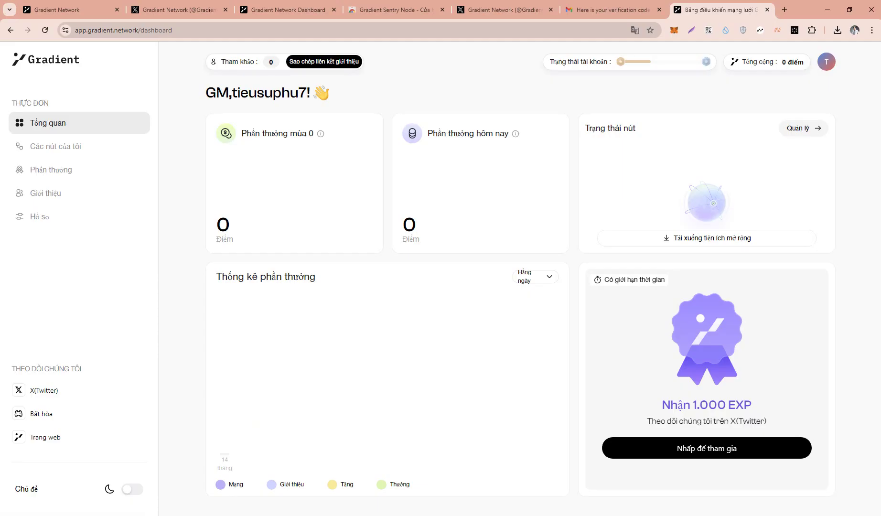